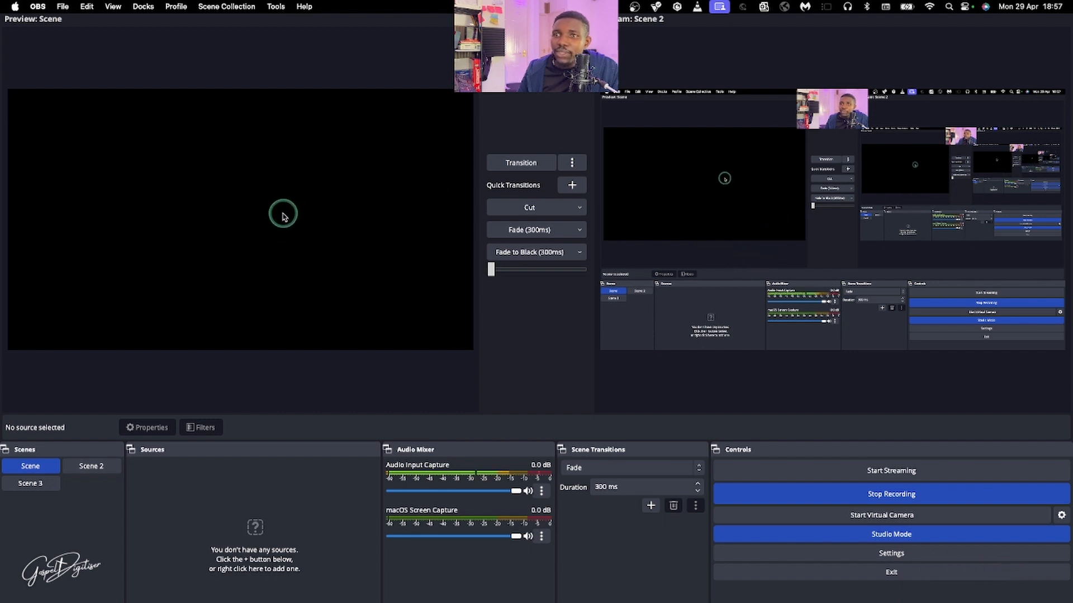
Load Scene 2 into the preview and transition it to the program output
{"action": "left_click", "coordinate": [88, 468]}
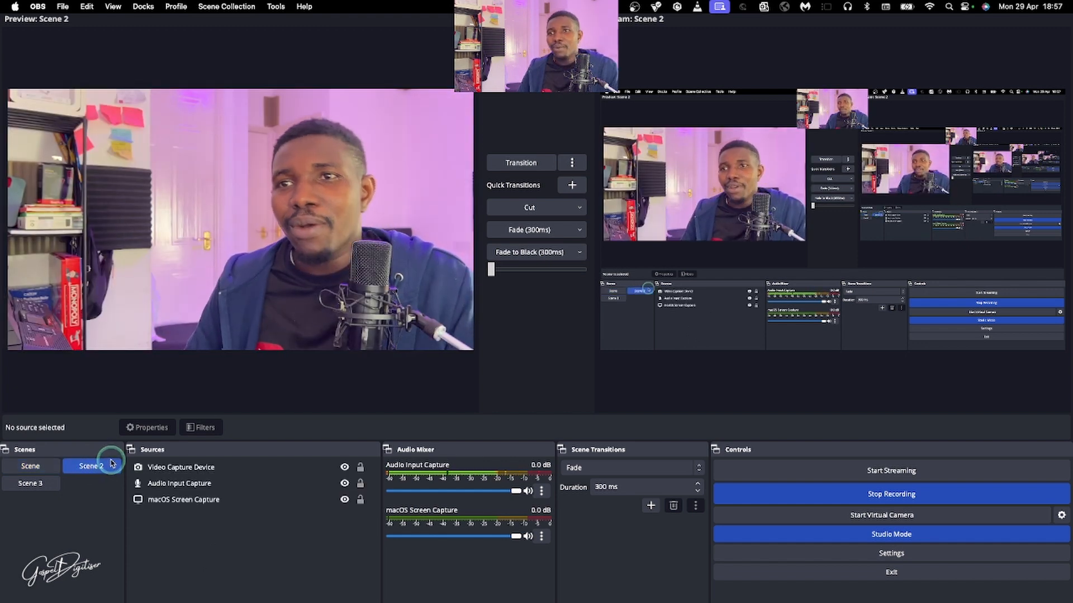
{"action": "left_click", "coordinate": [528, 164]}
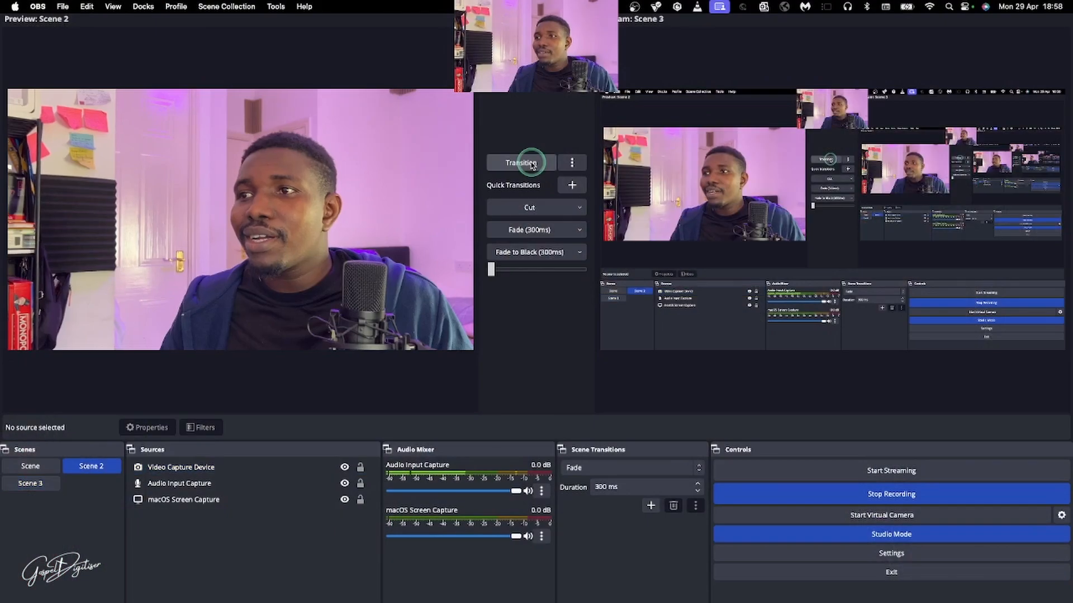
Preview the first Scene, return to Scene 2, and blend it into the program output manually with the transition slider
{"action": "left_click", "coordinate": [34, 468]}
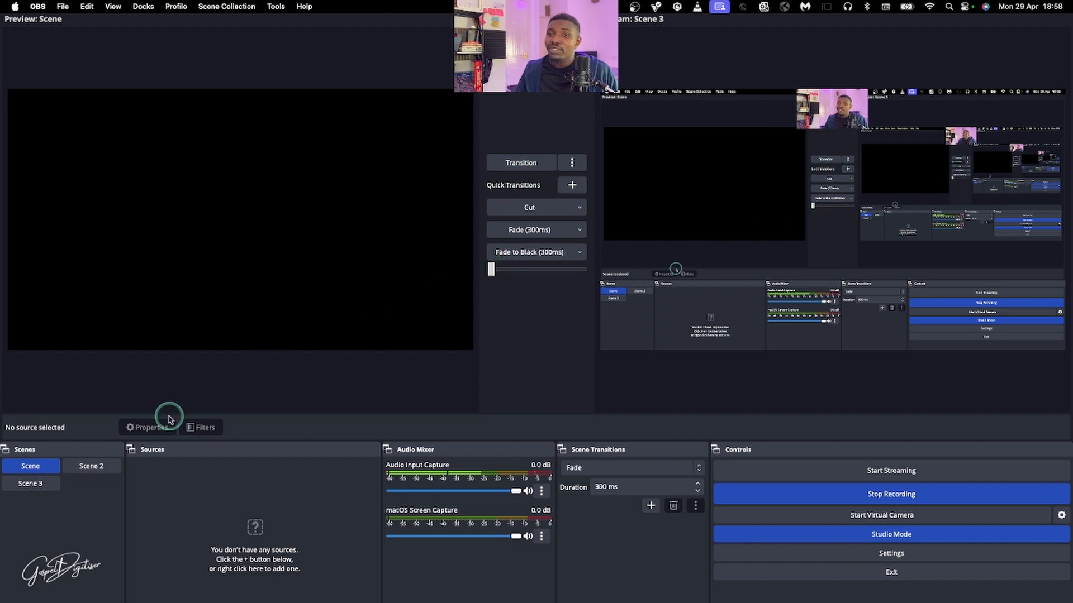
{"action": "left_click", "coordinate": [73, 467]}
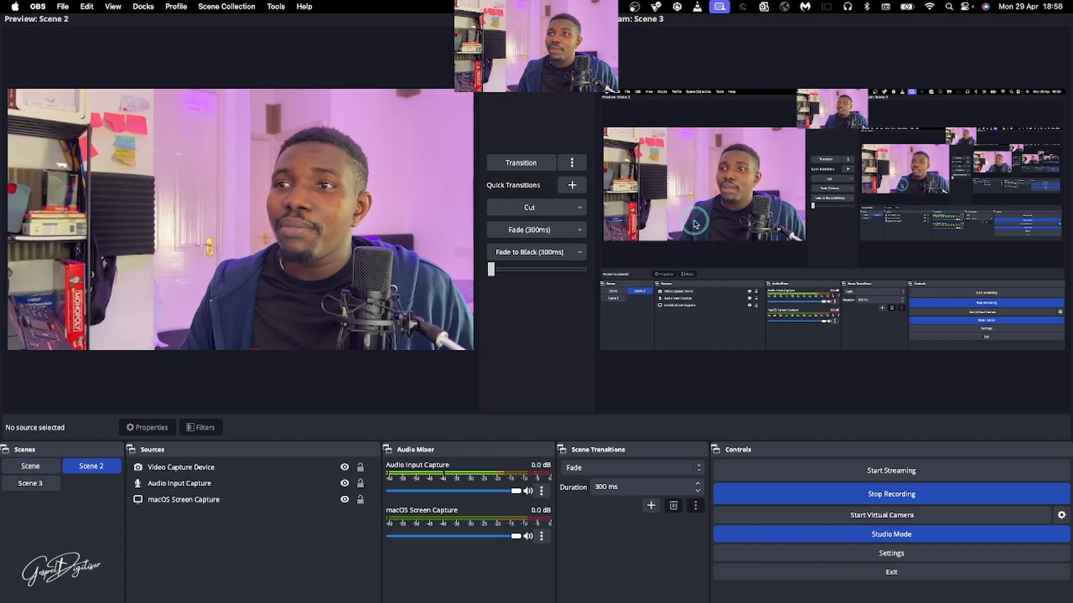
{"action": "left_click_drag", "start_coordinate": [491, 269], "coordinate": [547, 272]}
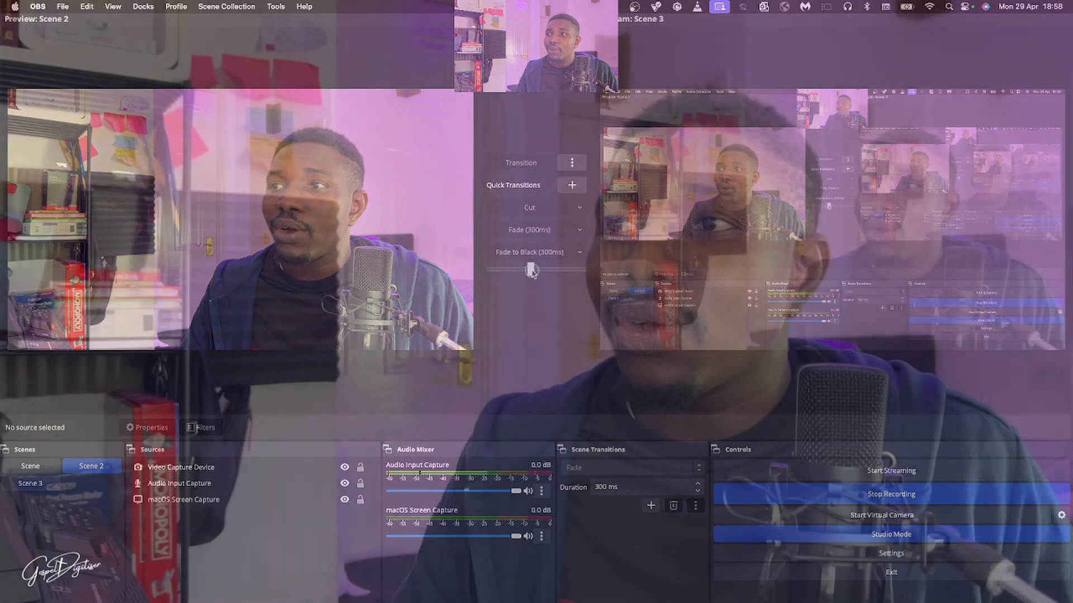
{"action": "left_click_drag", "start_coordinate": [548, 272], "coordinate": [584, 272]}
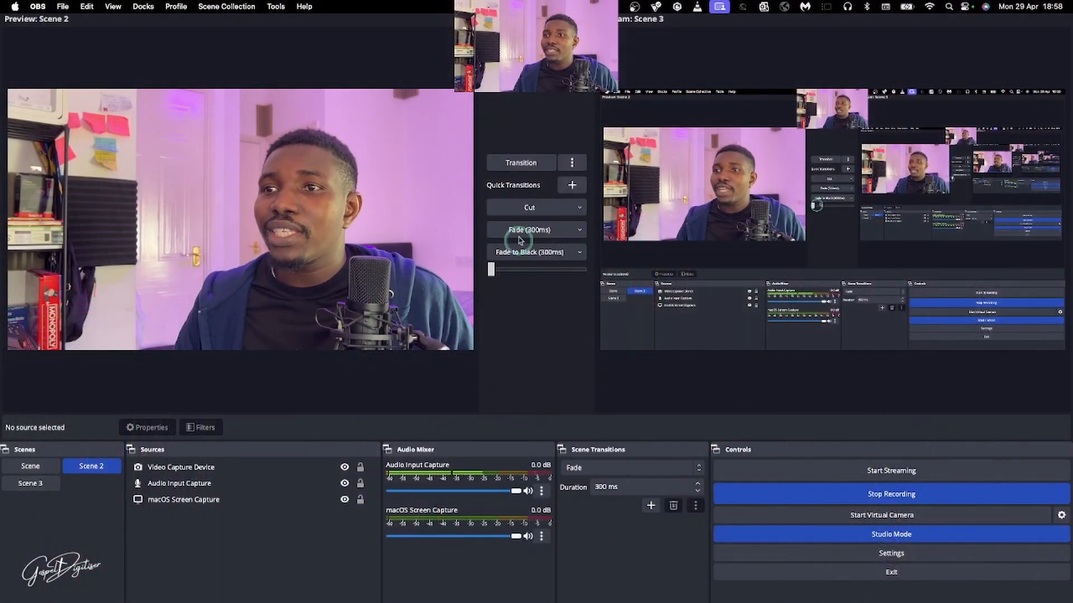
Swap the preview and program scenes with the standard transition and with the 300 ms Fade quick transition
{"action": "left_click", "coordinate": [512, 158]}
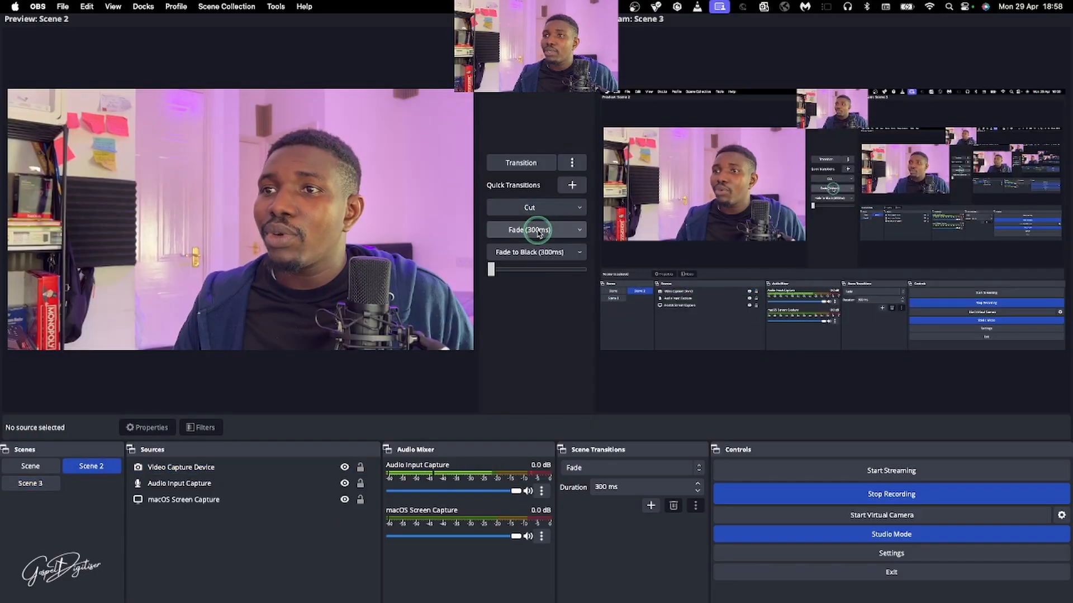
{"action": "left_click", "coordinate": [538, 233]}
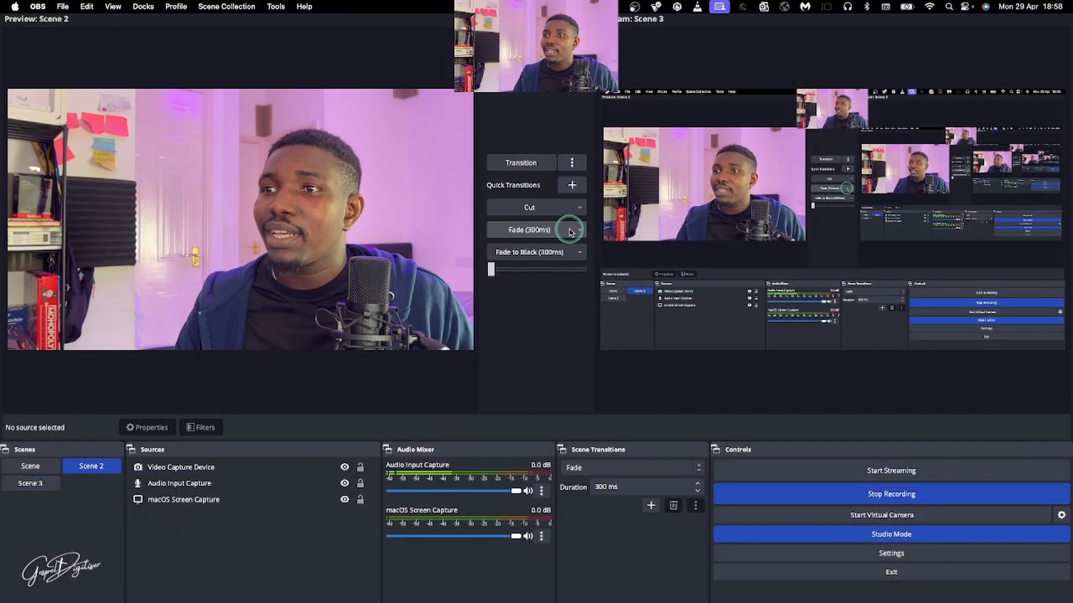
Set the Fade quick transition's duration to 1500 ms
{"action": "left_click", "coordinate": [579, 232]}
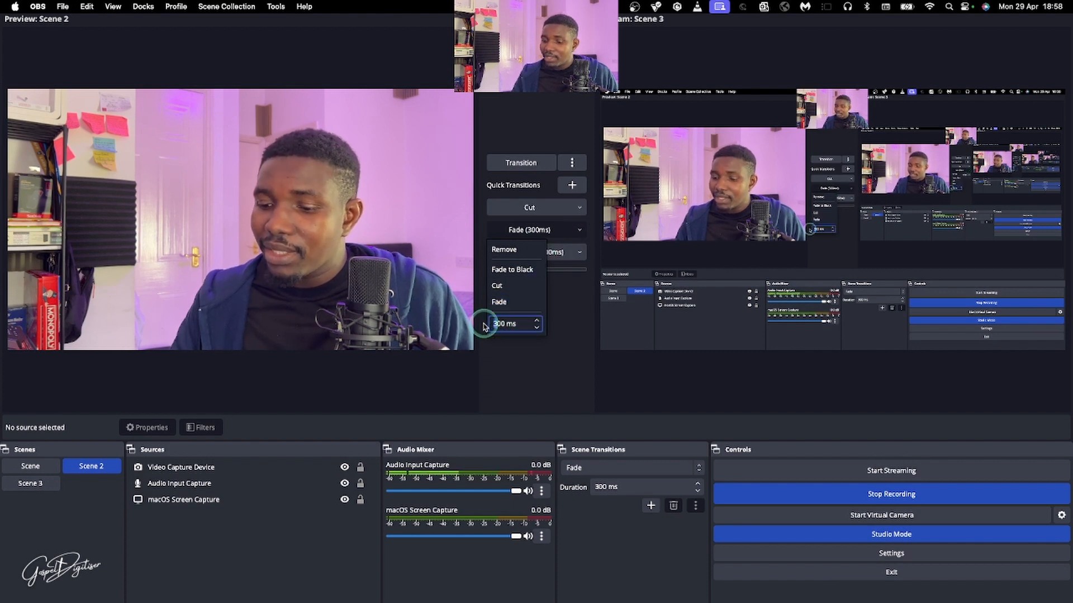
{"action": "type", "text": "15"}
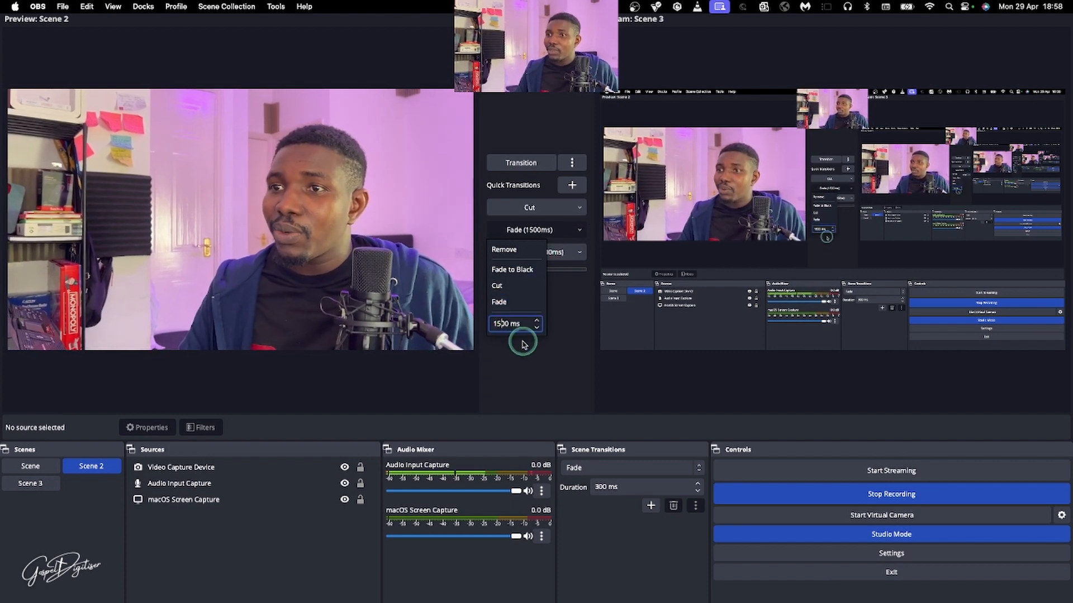
{"action": "key", "text": "Return"}
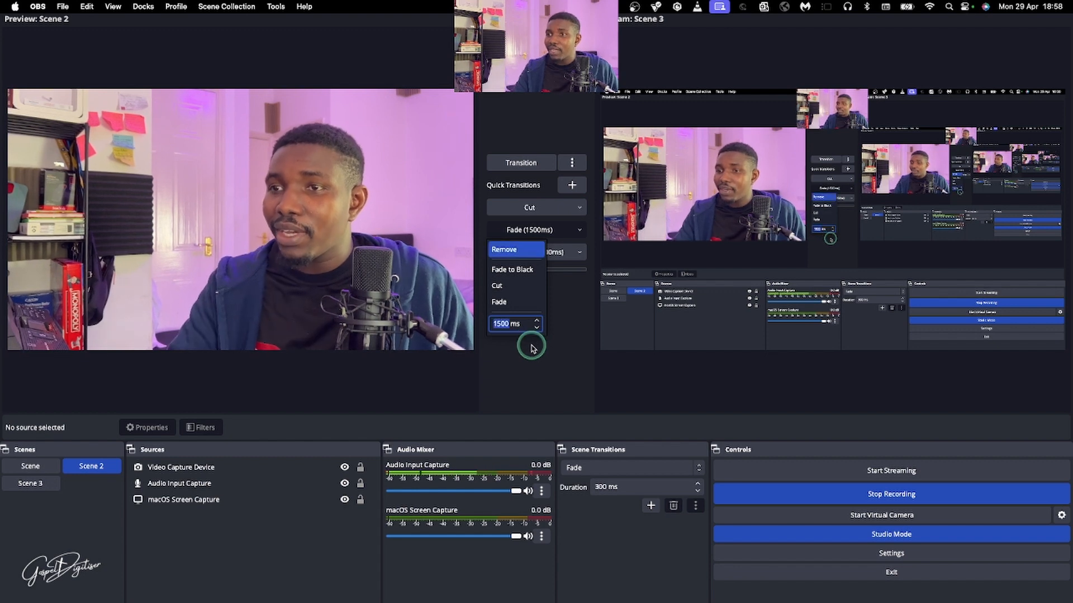
{"action": "left_click", "coordinate": [570, 332]}
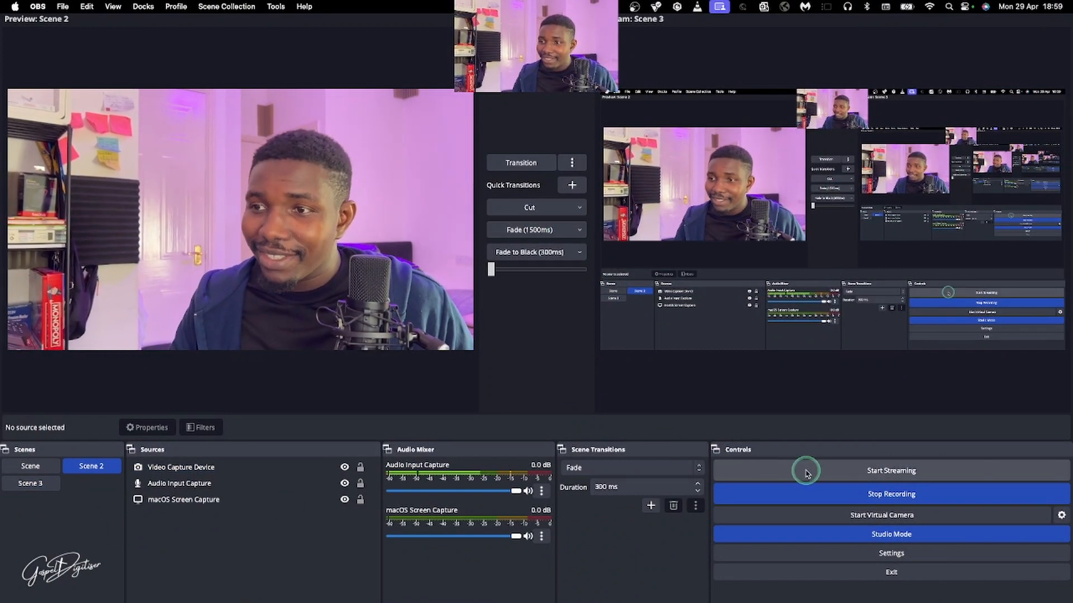
View the source types that can be added to the empty first Scene without adding one
{"action": "left_click", "coordinate": [39, 468]}
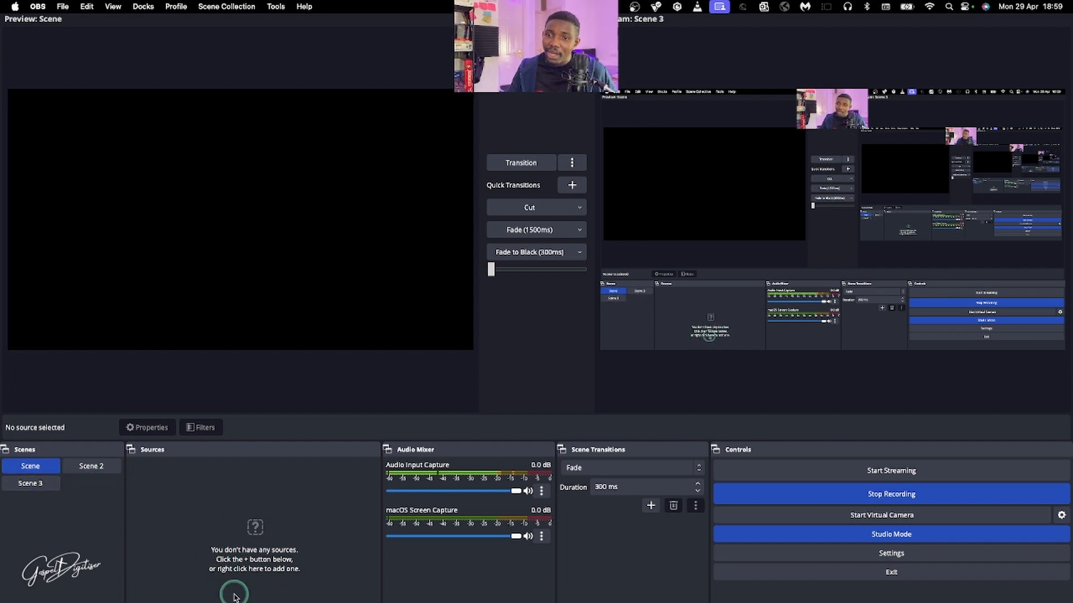
{"action": "left_click", "coordinate": [139, 602]}
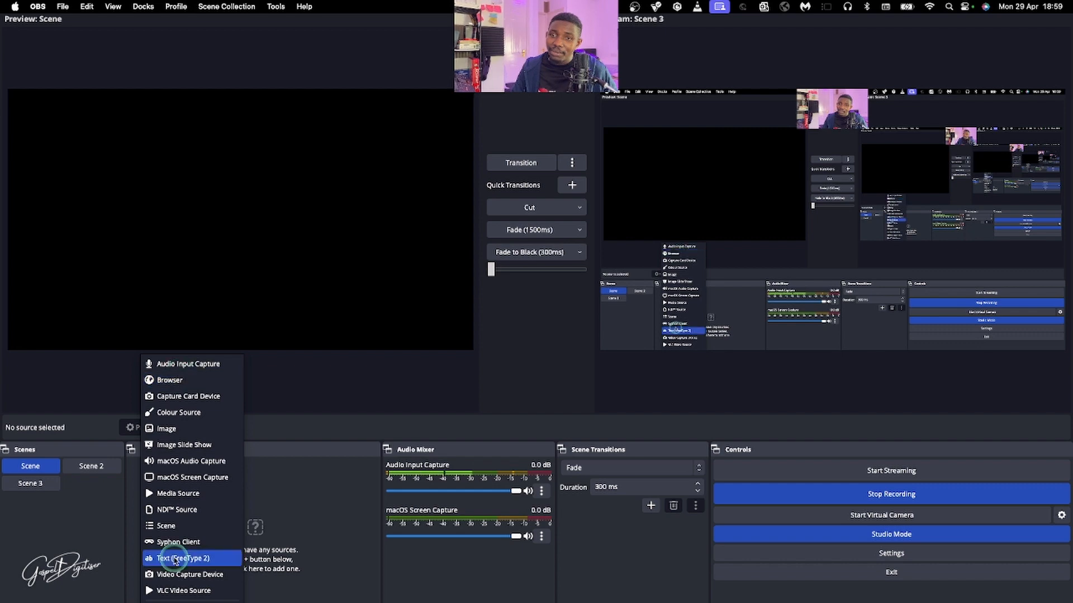
{"action": "left_click", "coordinate": [99, 474]}
Inspect Scene 2's video capture, audio input capture and macOS screen capture sources
{"action": "left_click", "coordinate": [95, 469]}
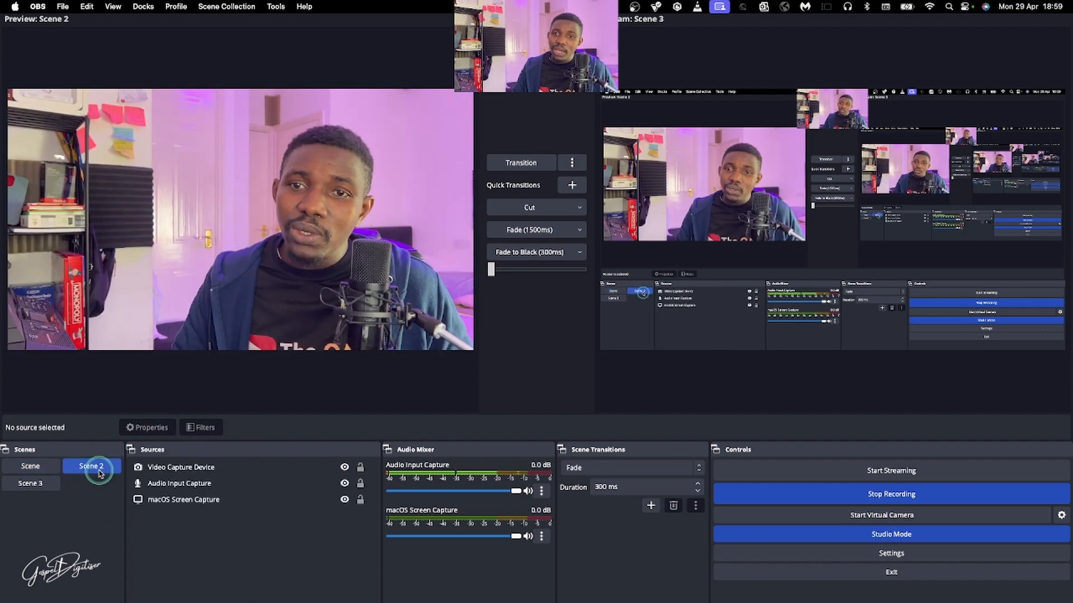
{"action": "left_click", "coordinate": [162, 500]}
{"action": "left_click", "coordinate": [179, 483]}
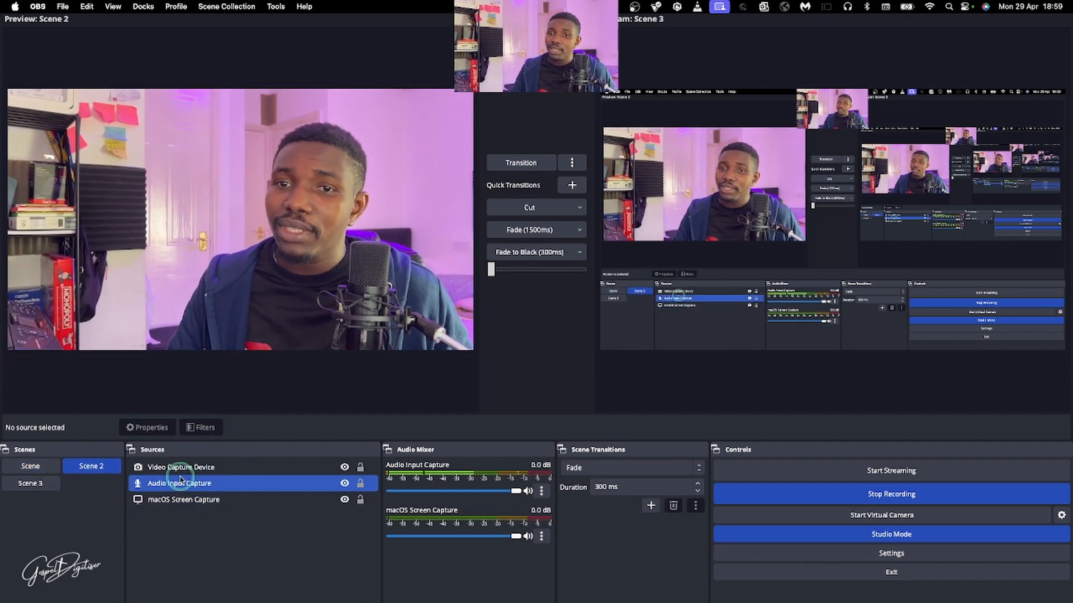
{"action": "left_click", "coordinate": [180, 468]}
{"action": "left_click", "coordinate": [178, 483]}
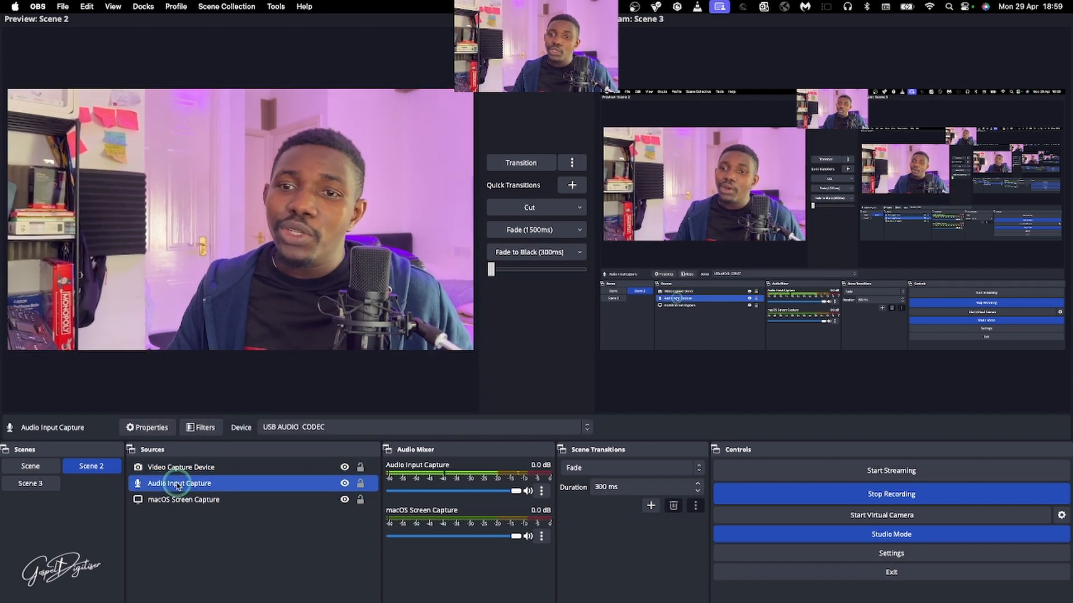
{"action": "left_click", "coordinate": [173, 503], "text": "shift"}
{"action": "left_click", "coordinate": [173, 505]}
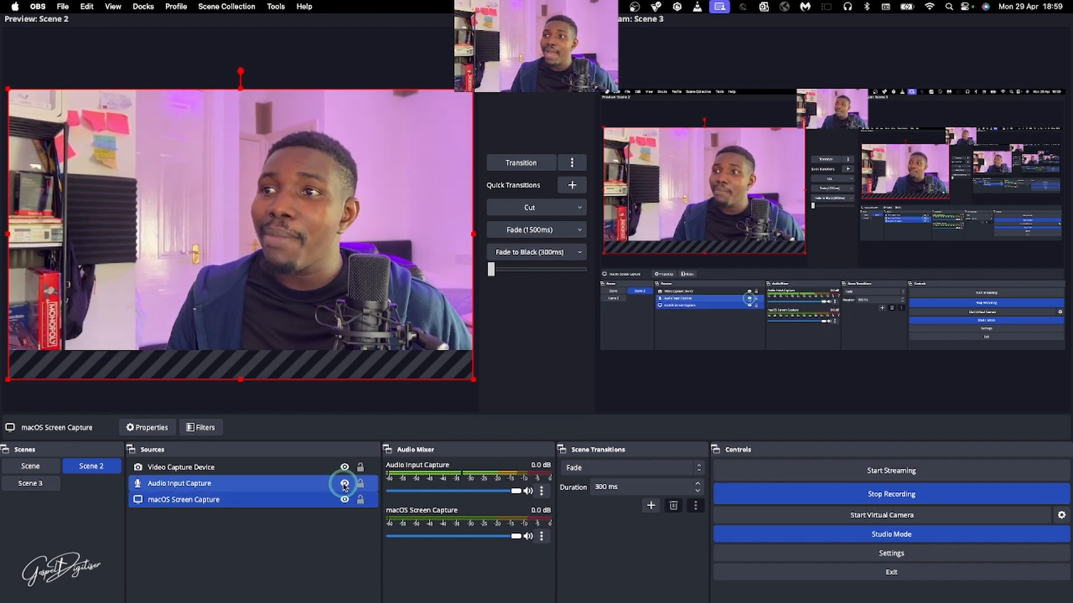
Check Scene 3 in the preview, and hide the macOS Screen Capture source in Scene 2
{"action": "left_click", "coordinate": [33, 484]}
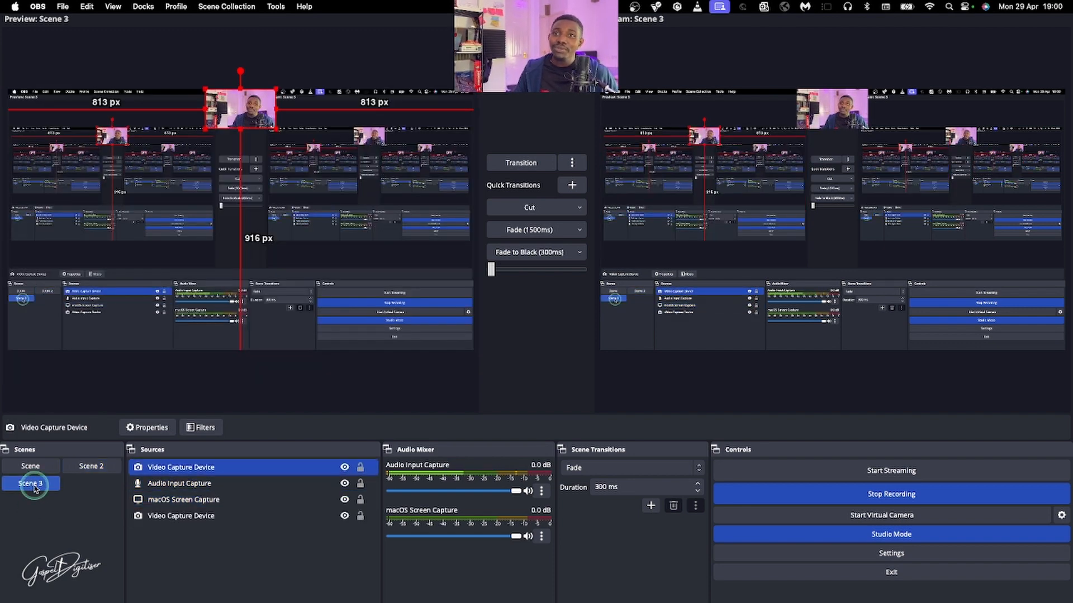
{"action": "left_click", "coordinate": [89, 466]}
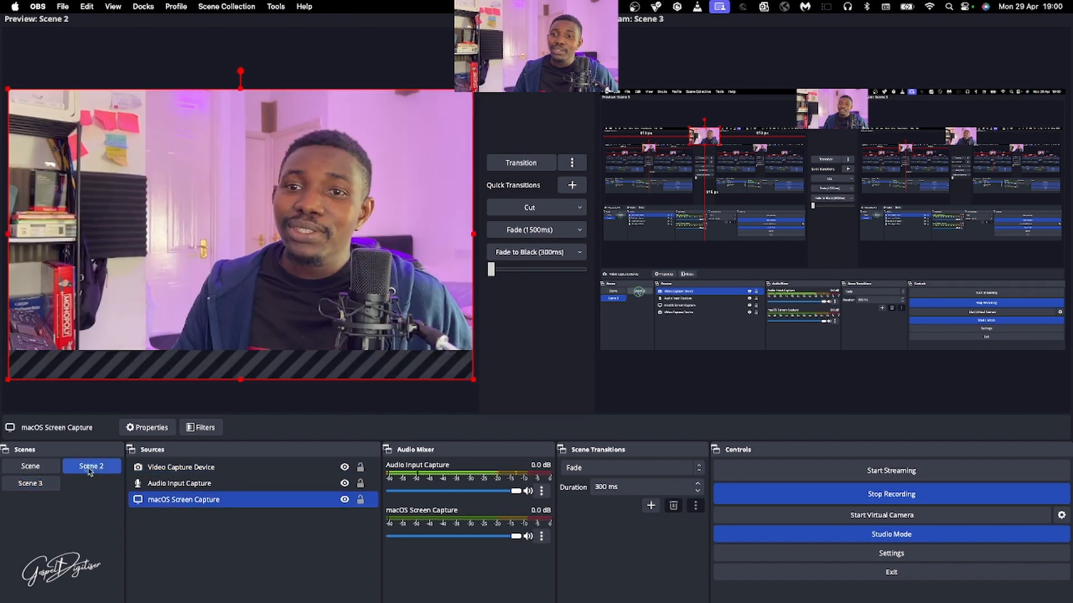
{"action": "left_click", "coordinate": [344, 500]}
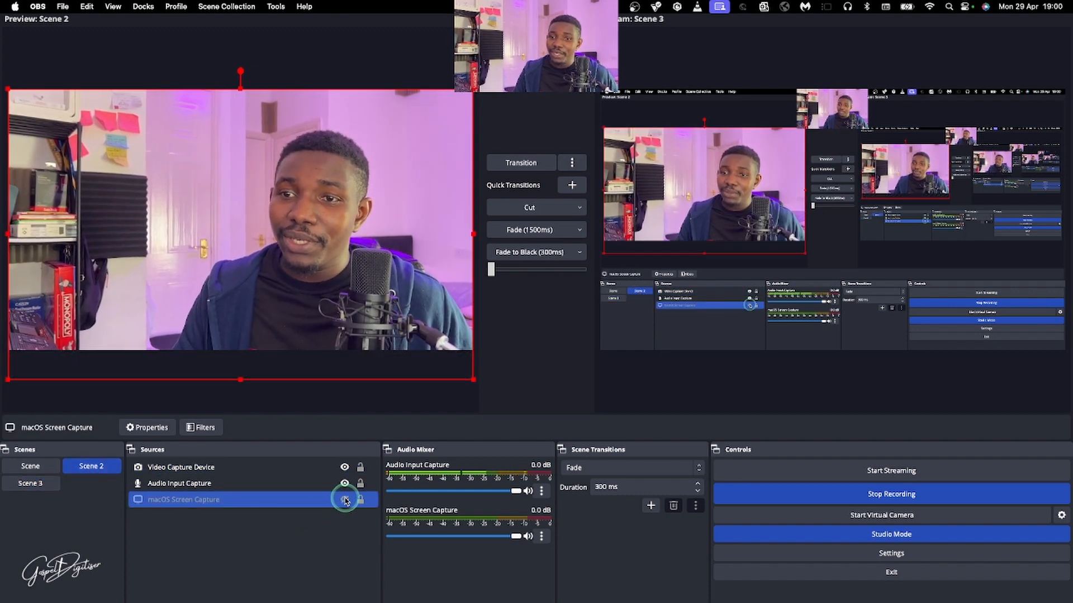
Compare Scene 3, the empty Scene and Scene 2 in the preview, finishing on Scene 2
{"action": "left_click", "coordinate": [39, 486]}
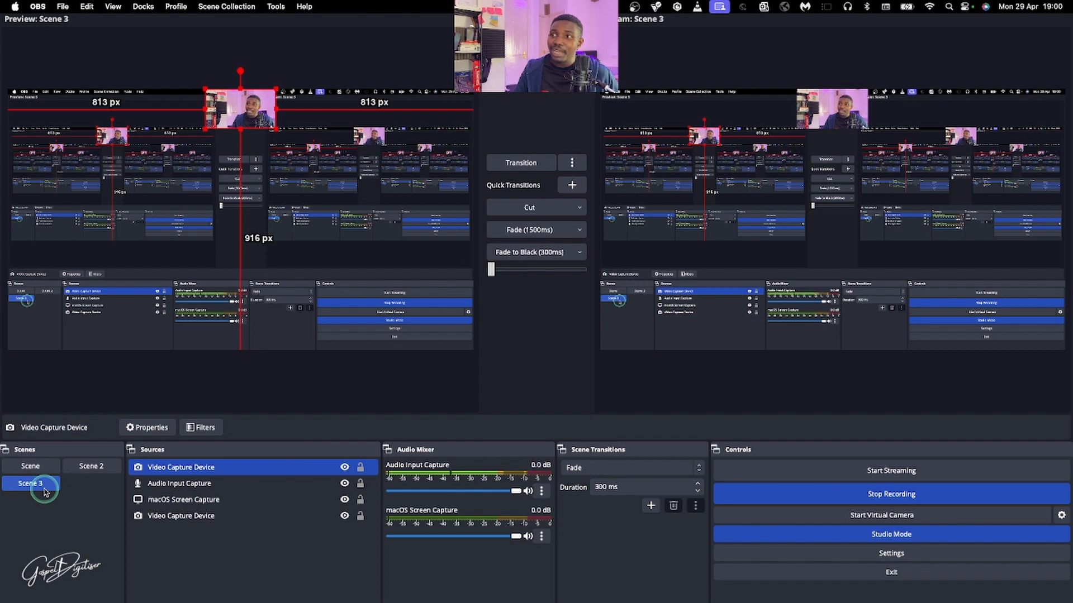
{"action": "left_click", "coordinate": [83, 470]}
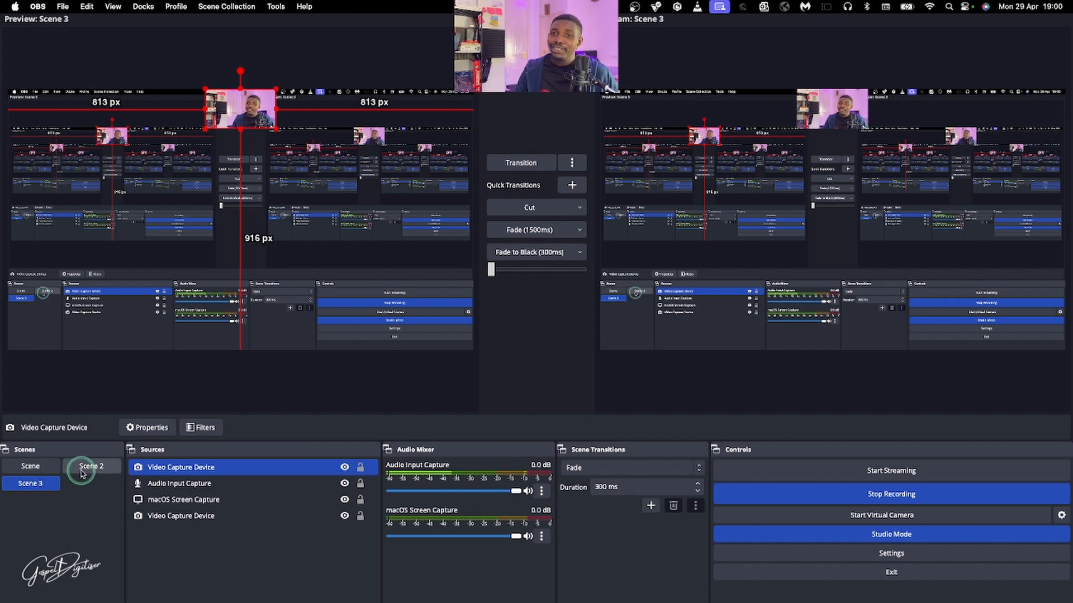
{"action": "left_click", "coordinate": [29, 467]}
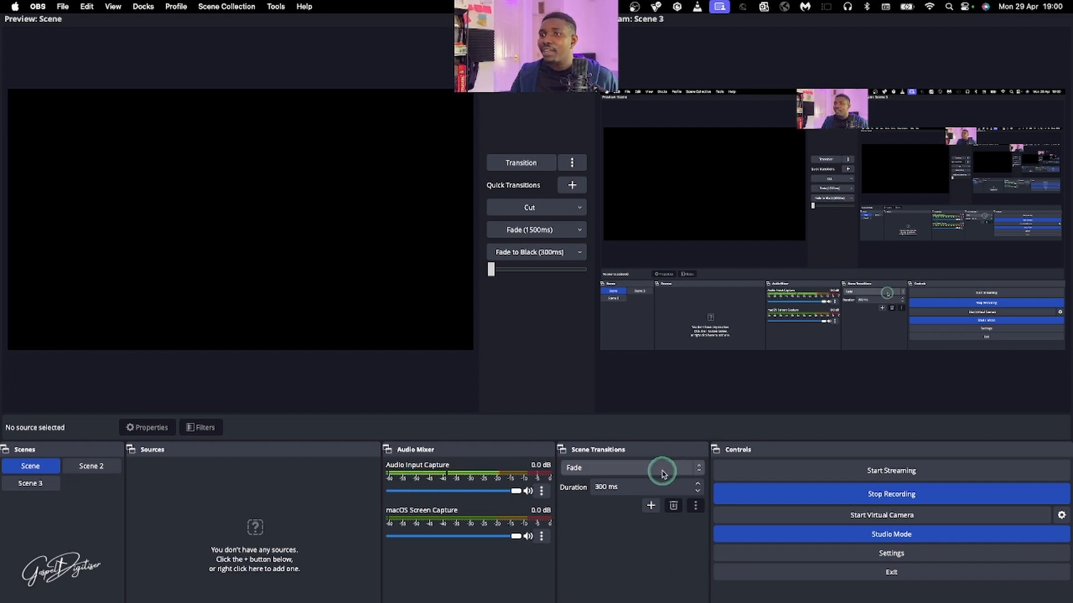
{"action": "left_click", "coordinate": [91, 467]}
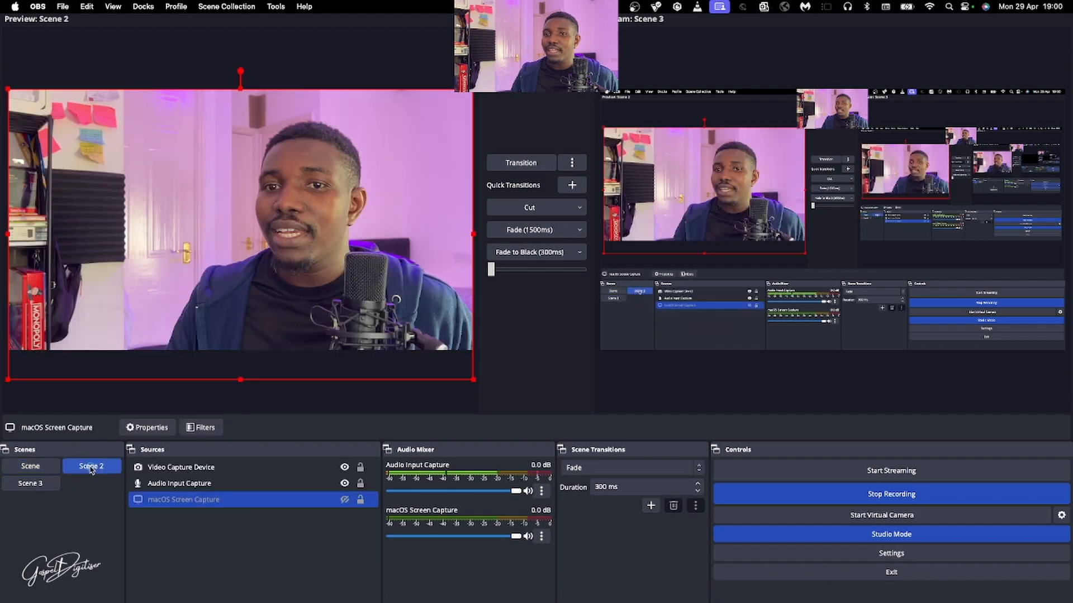
Transition Scene 2 to the program output and change the scene transition type to Cut
{"action": "left_click", "coordinate": [521, 162]}
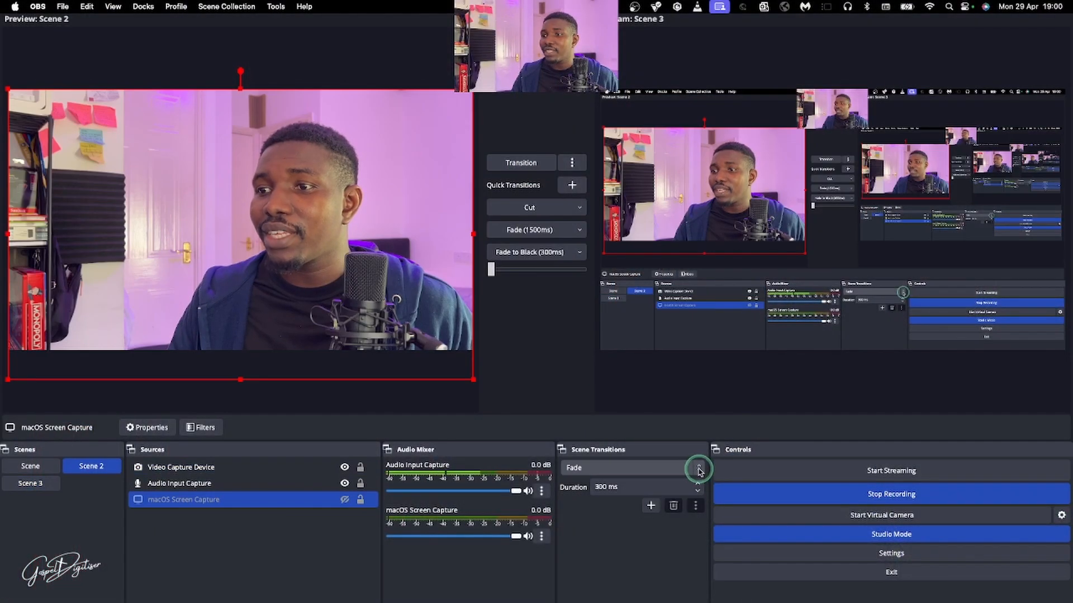
{"action": "left_click", "coordinate": [699, 470]}
{"action": "left_click", "coordinate": [617, 454]}
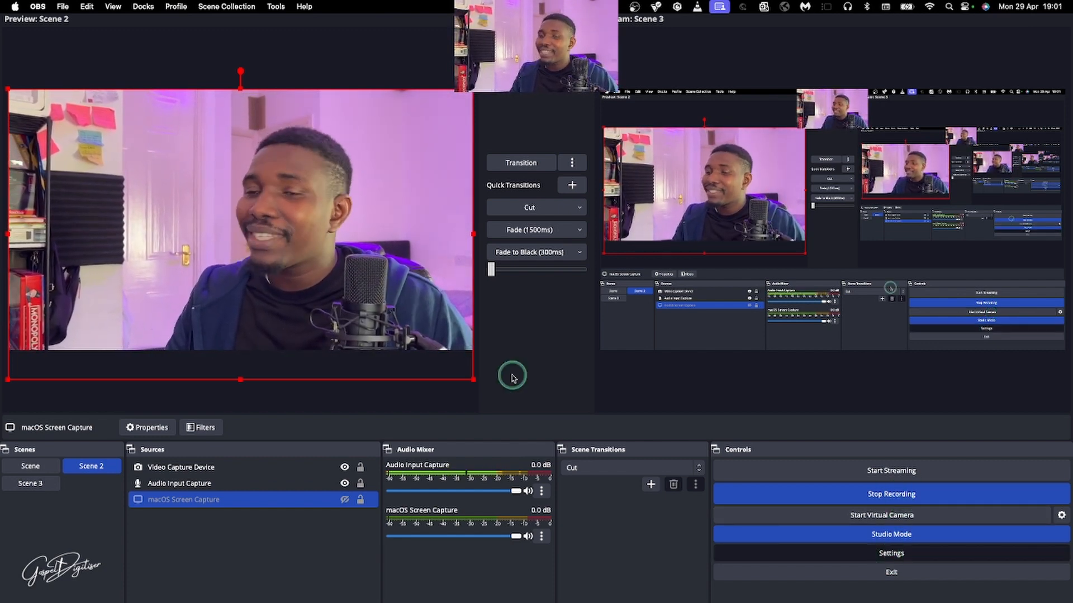
Try Facebook Live and YouTube - RTMPS as the streaming service in the stream settings
{"action": "left_click", "coordinate": [322, 177]}
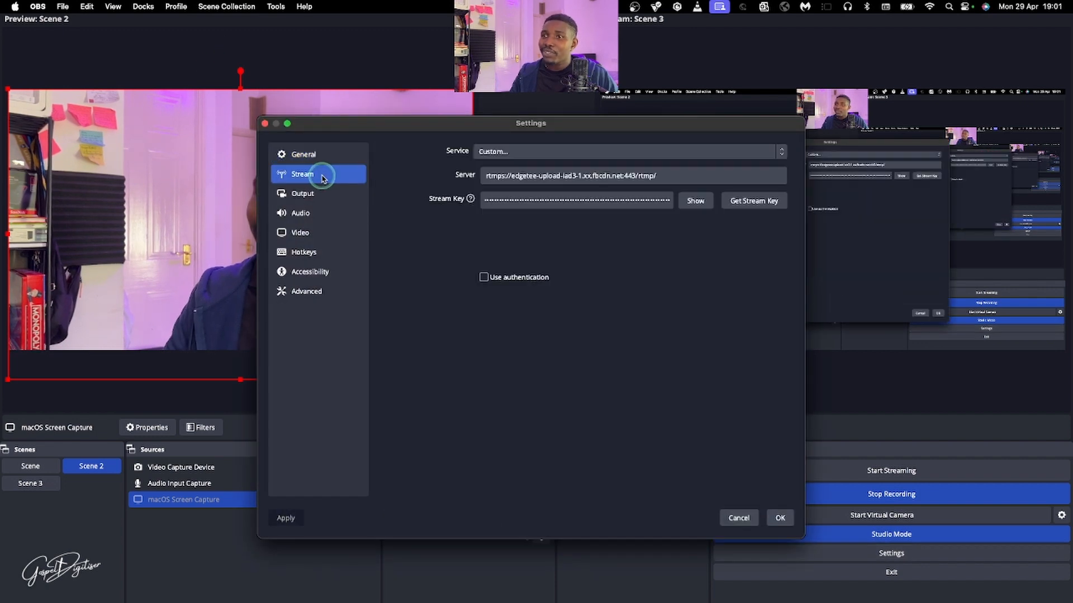
{"action": "left_click", "coordinate": [518, 159]}
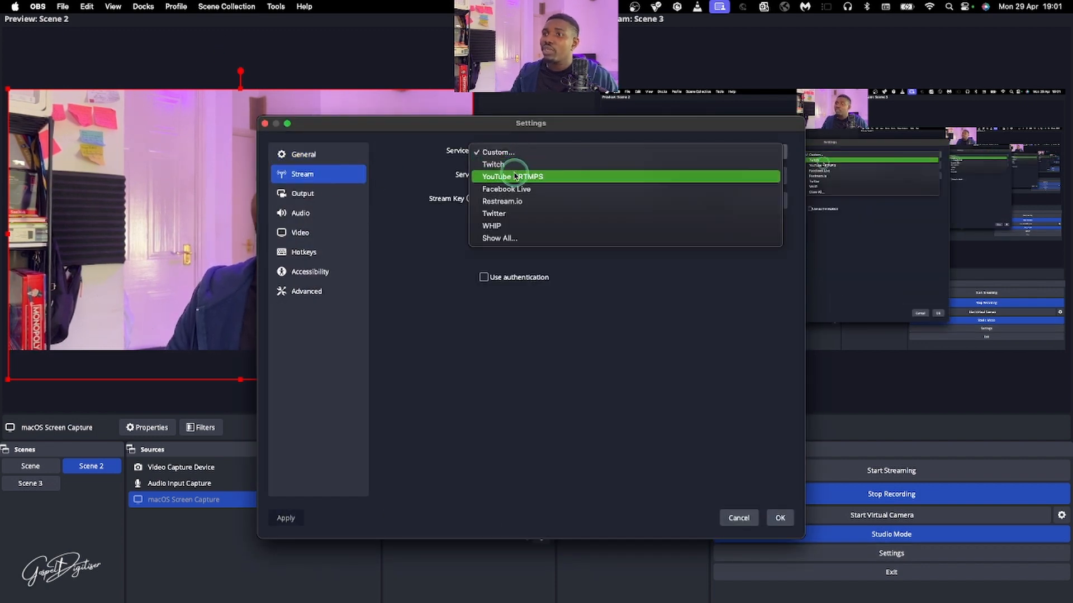
{"action": "left_click", "coordinate": [507, 189]}
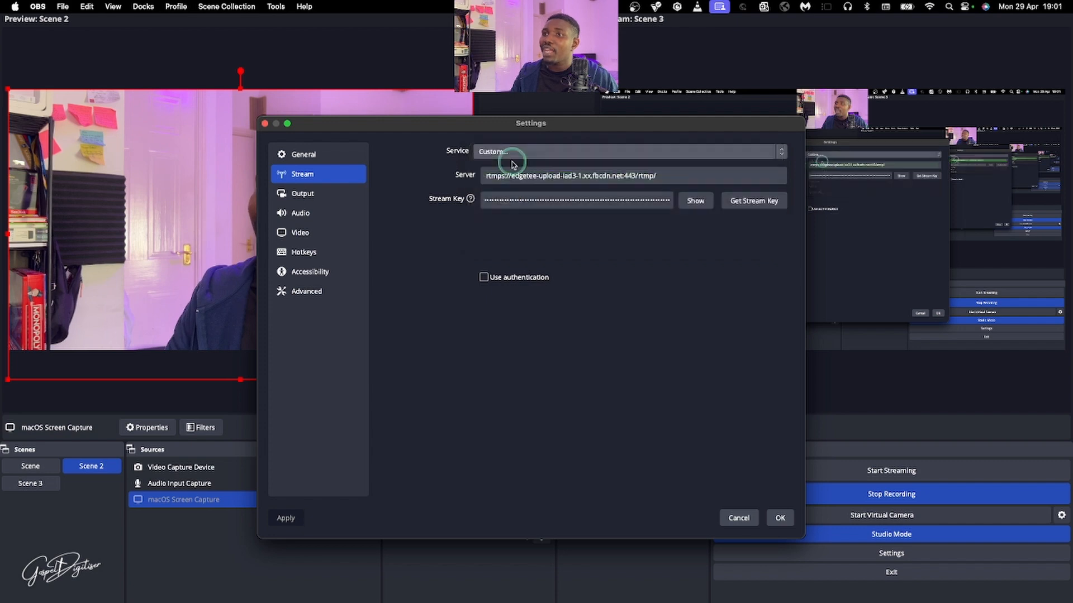
{"action": "left_click", "coordinate": [510, 149]}
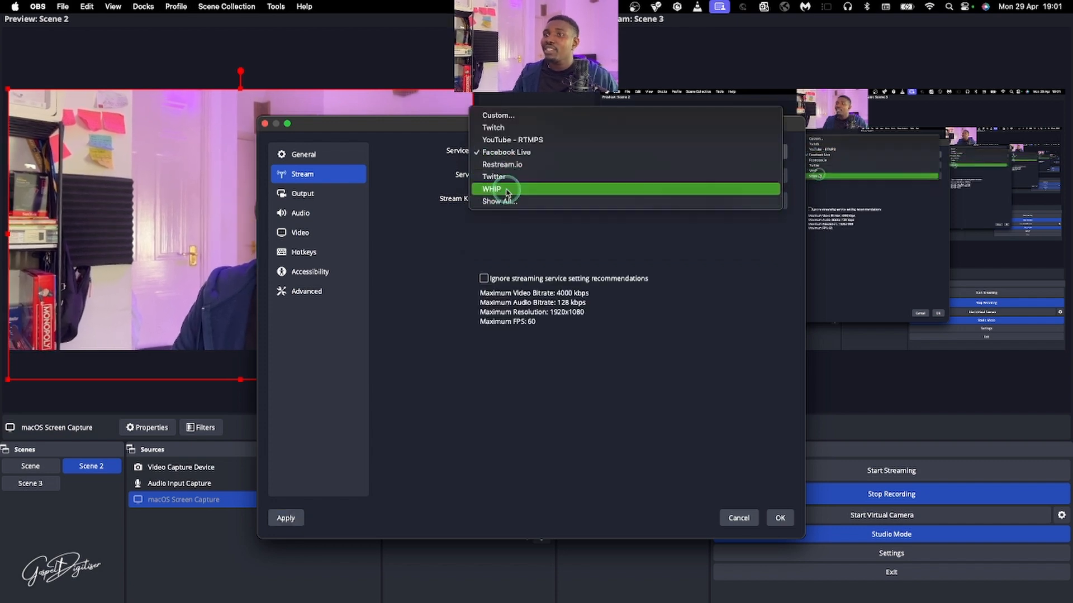
{"action": "left_click", "coordinate": [507, 139]}
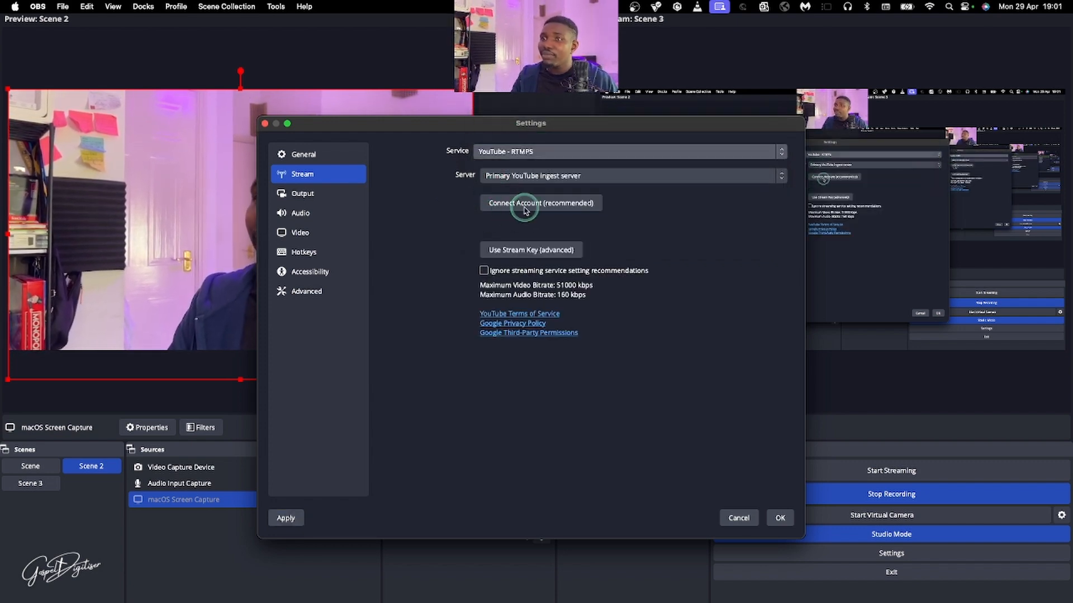
Review the general, stream, output, audio, video, hotkey, accessibility and advanced settings, and discard the changes
{"action": "left_click", "coordinate": [298, 155]}
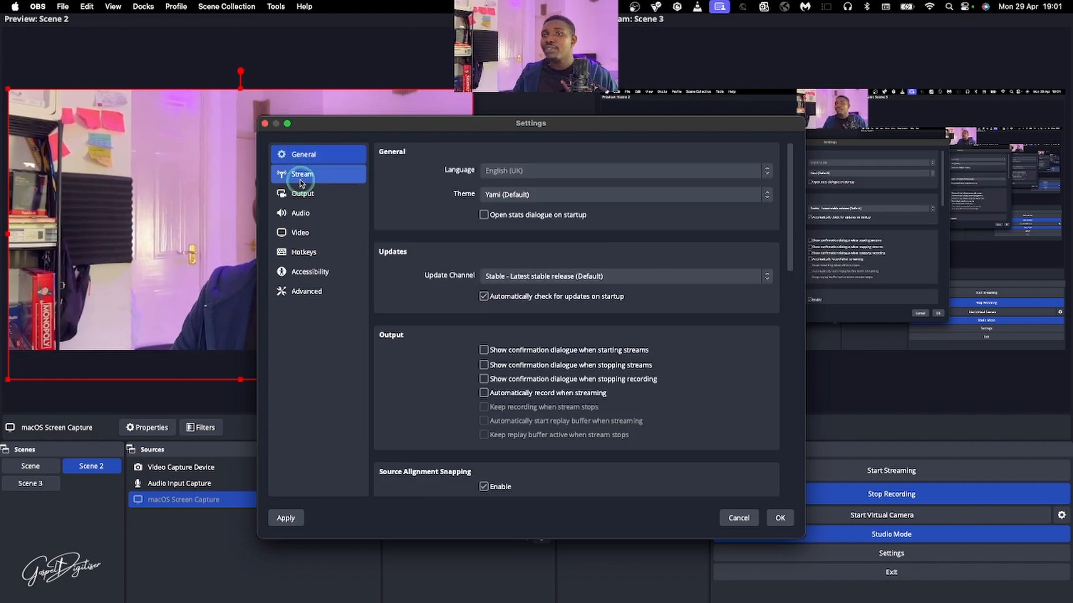
{"action": "left_click", "coordinate": [303, 178]}
{"action": "left_click", "coordinate": [302, 195]}
{"action": "left_click", "coordinate": [304, 216]}
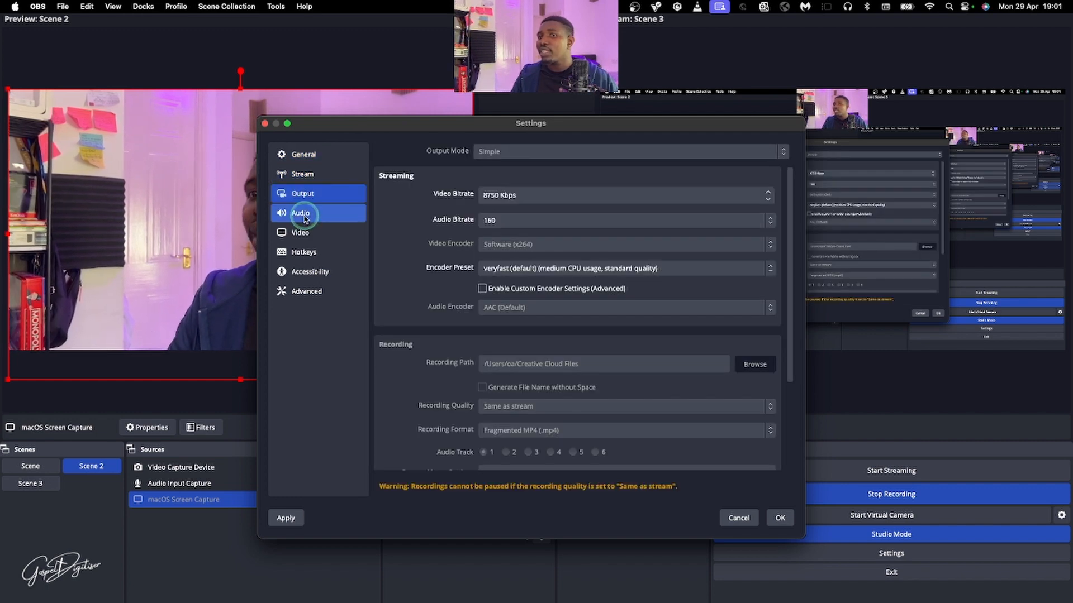
{"action": "left_click", "coordinate": [300, 233]}
{"action": "left_click", "coordinate": [306, 253]}
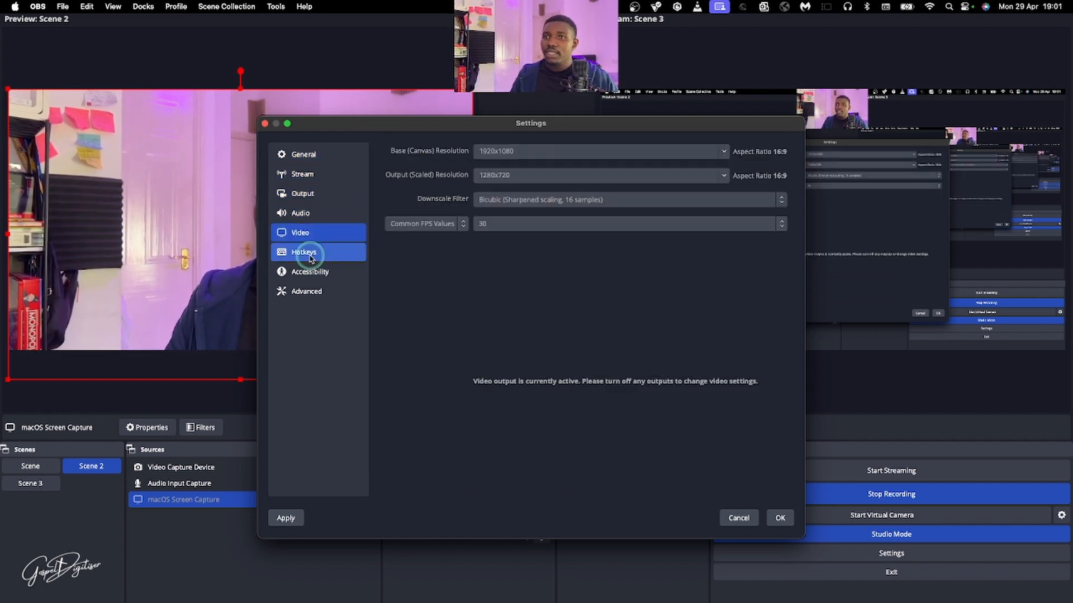
{"action": "left_click", "coordinate": [308, 273]}
{"action": "left_click", "coordinate": [307, 294]}
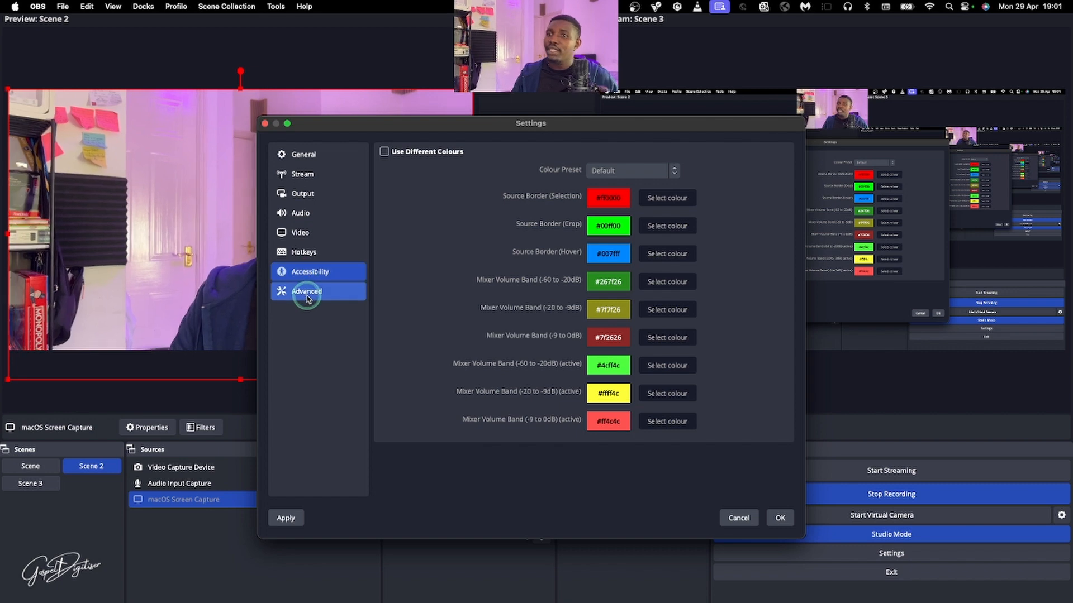
{"action": "left_click", "coordinate": [736, 519]}
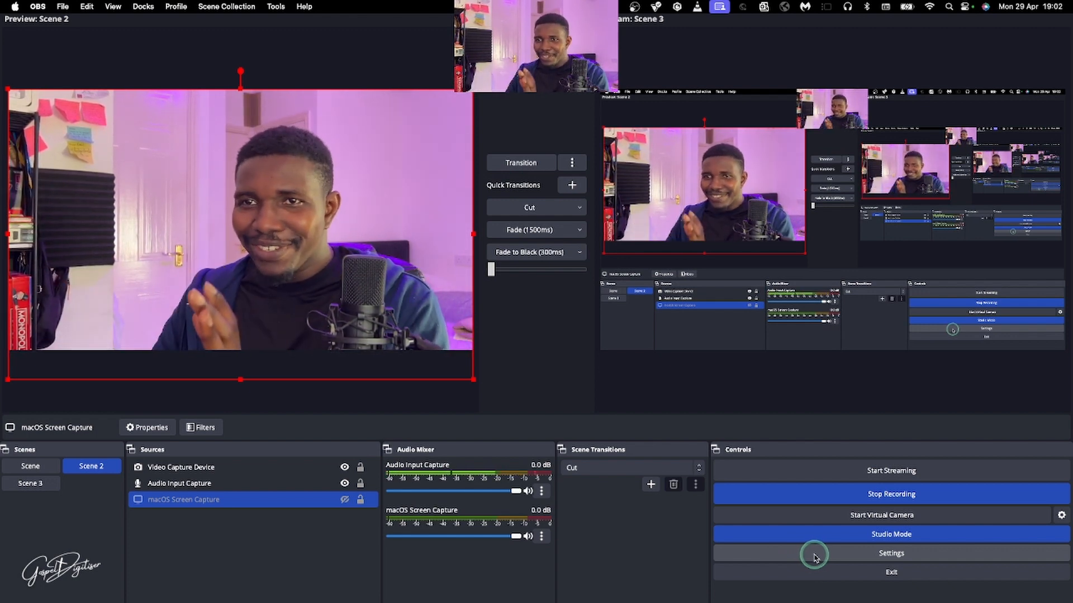
Switch Studio Mode off and back on, and load the empty first Scene into the preview
{"action": "left_click", "coordinate": [867, 535]}
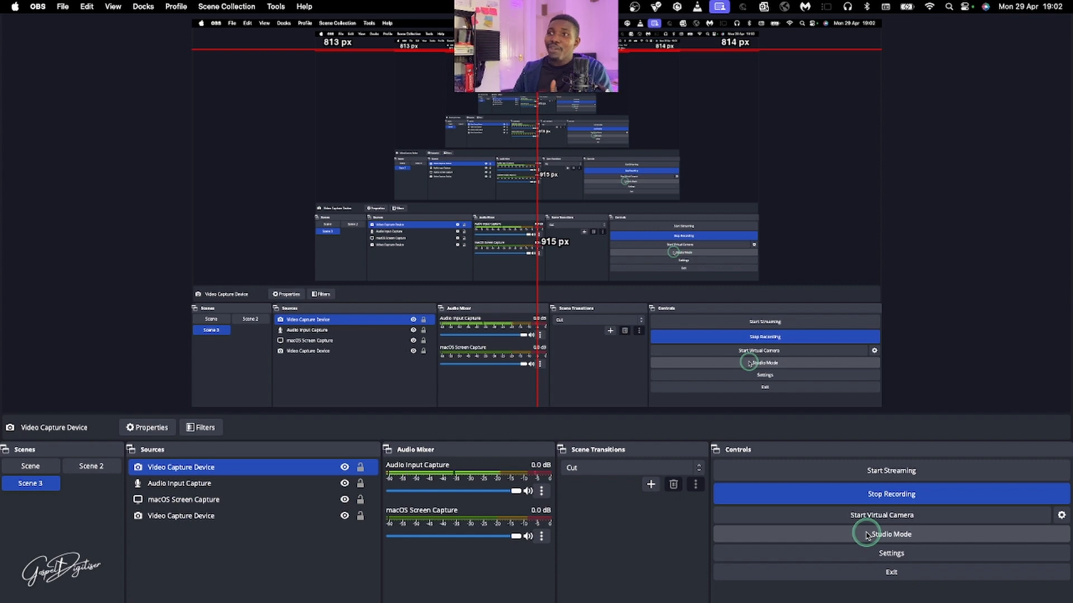
{"action": "left_click", "coordinate": [867, 535]}
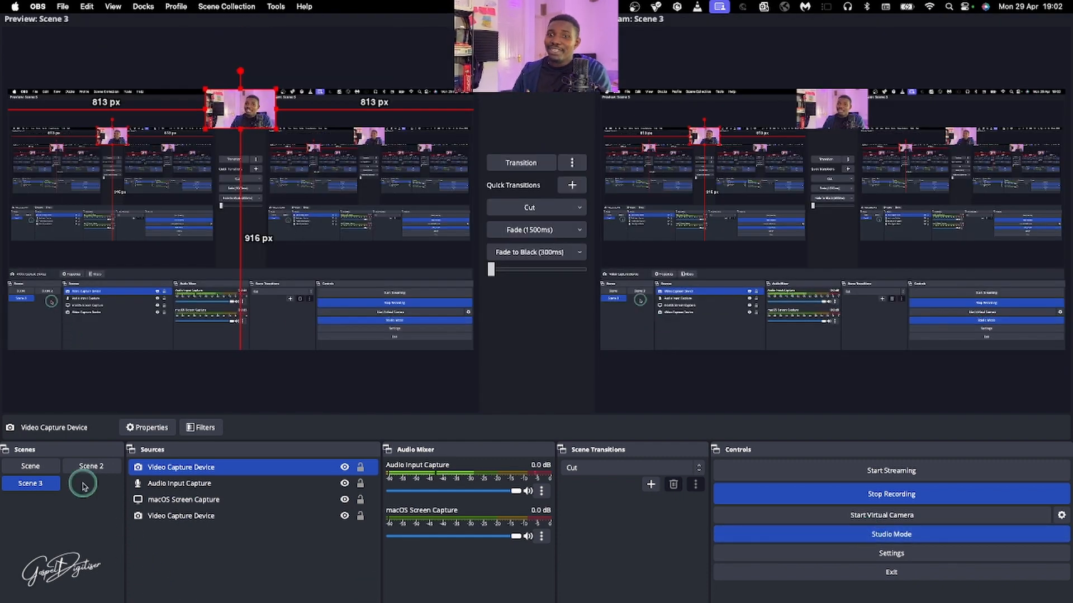
{"action": "left_click", "coordinate": [48, 471]}
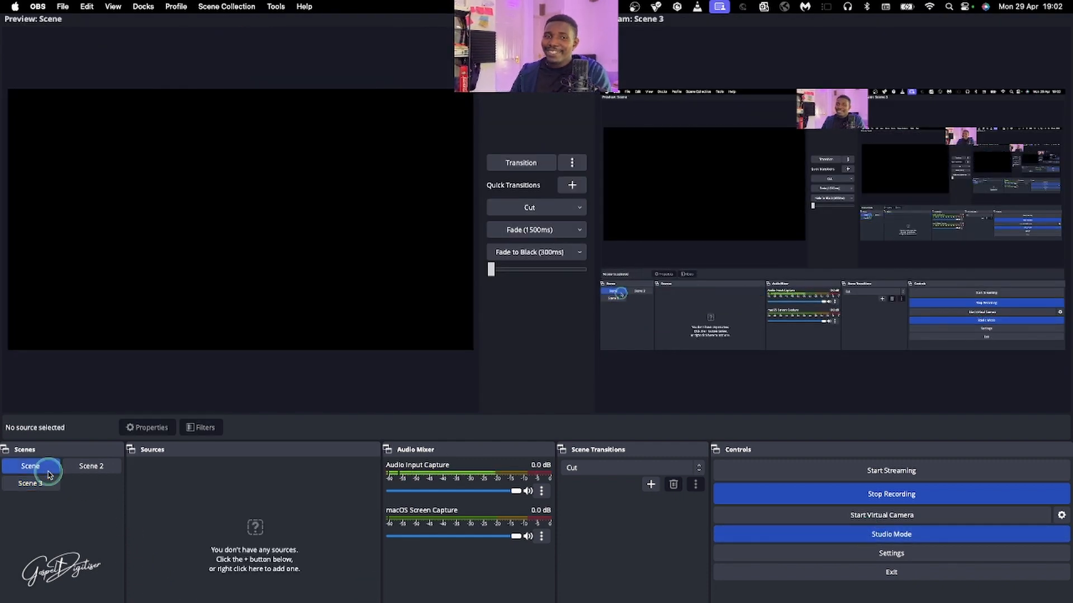